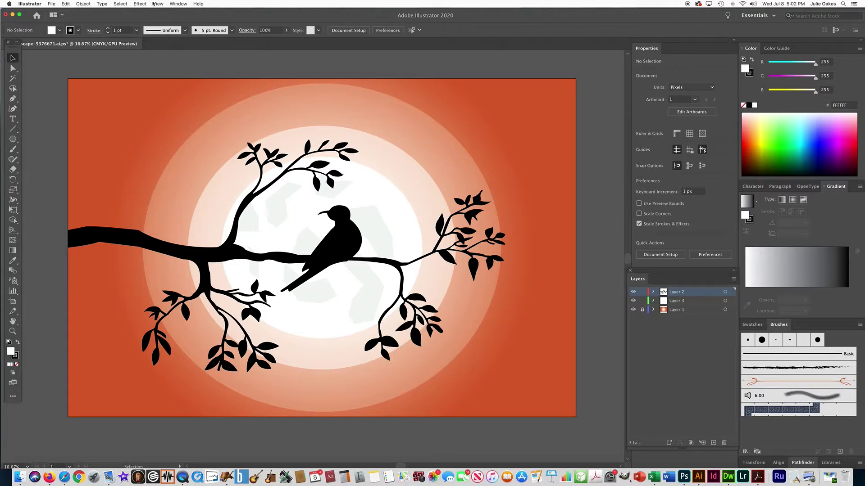
Show the Layers panel and toggle each layer's visibility to identify its artwork
left_click(181, 4)
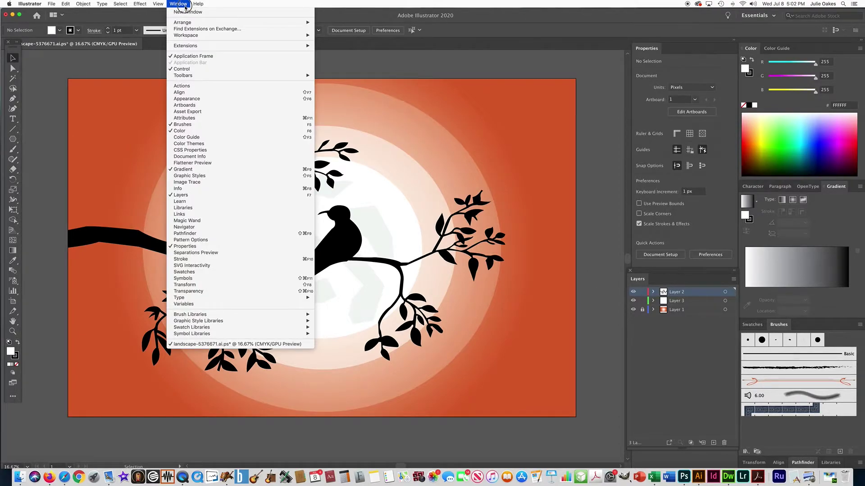
left_click(183, 196)
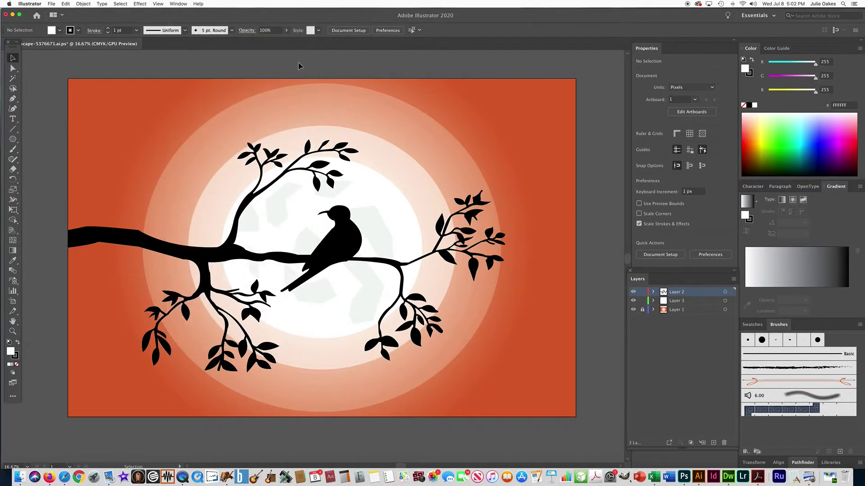
left_click(634, 291)
left_click(634, 291)
left_click(633, 301)
left_click(633, 310)
left_click(633, 310)
Select Layer 3 together with Layer 1 and bring up the Layers panel menu
left_click(681, 302)
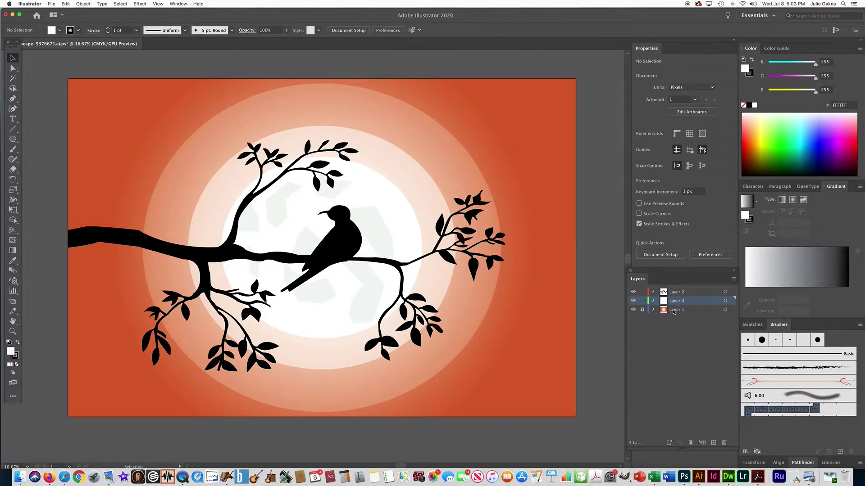
left_click(673, 312, "shift")
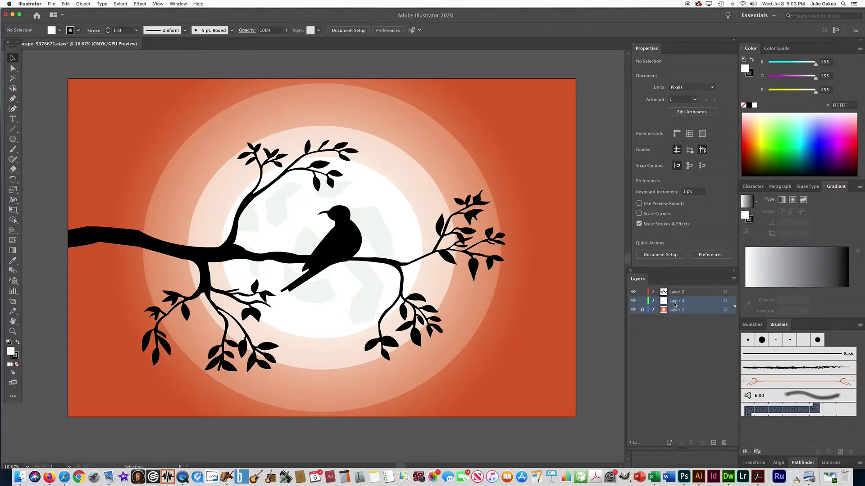
left_click(735, 279)
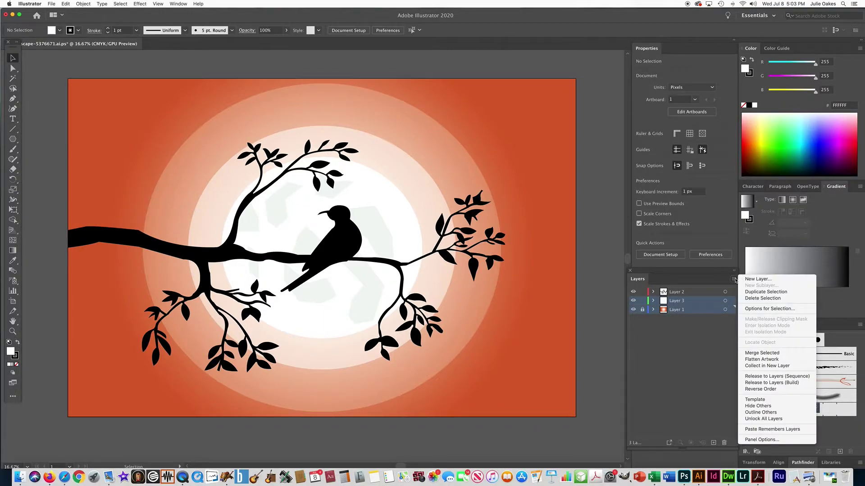
Merge Layer 3 and Layer 1 into a single Layer 3 holding the background and moon
left_click(761, 353)
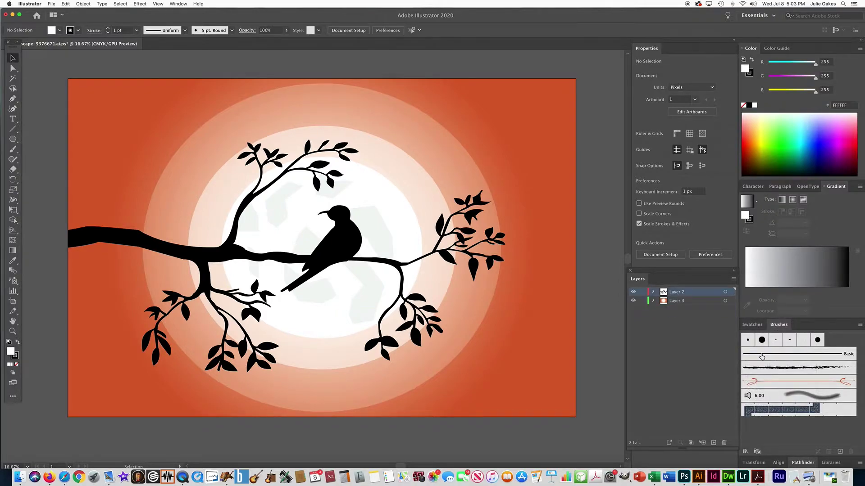
left_click(633, 302)
left_click(673, 304)
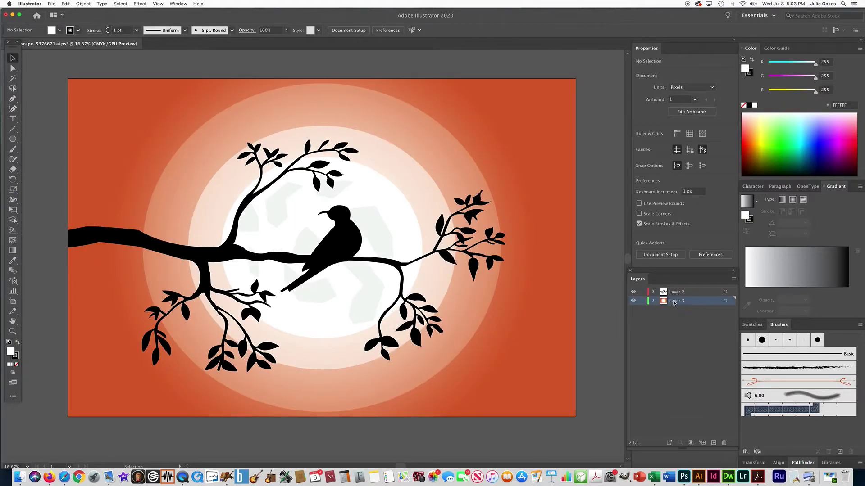
double_click(673, 301)
type("S")
Commit the new layer name SKY for the merged background layer
left_click(672, 345)
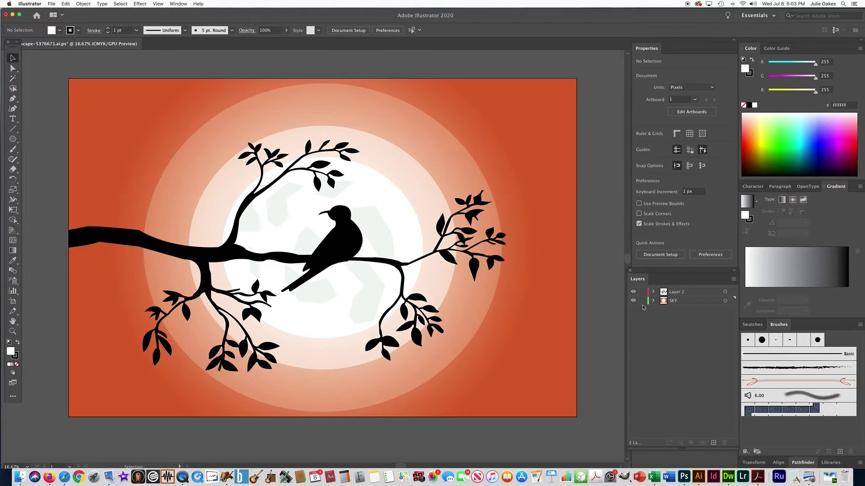
Collect SKY and Layer 2 into one new layer, Layer 3
left_click(690, 302)
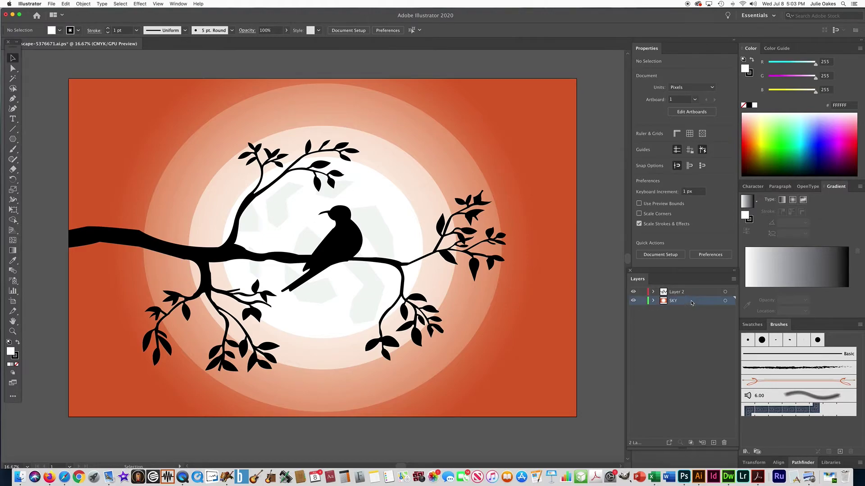
left_click(692, 295, "shift")
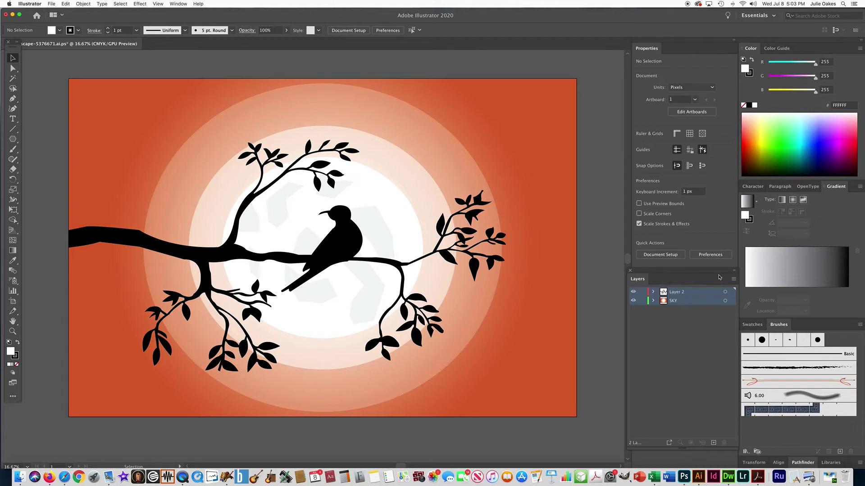
left_click(734, 279)
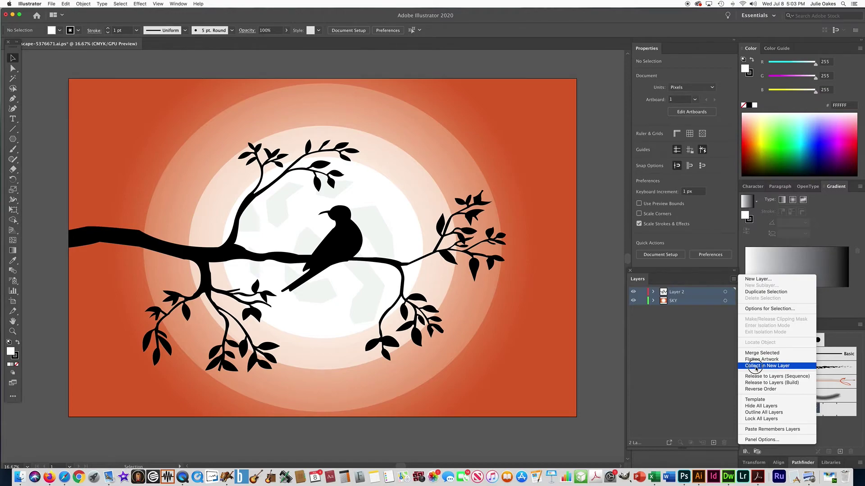
left_click(788, 367)
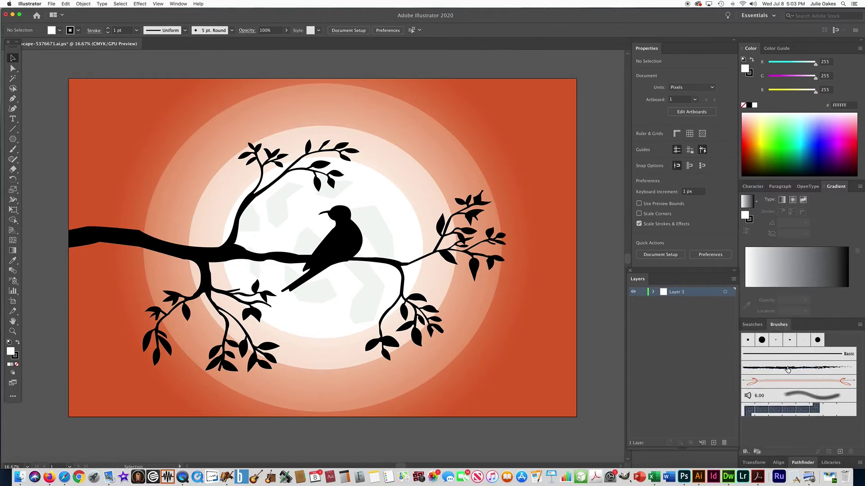
Rename the remaining Layer 3 to All, leaving the Layers panel menu unchanged
double_click(671, 292)
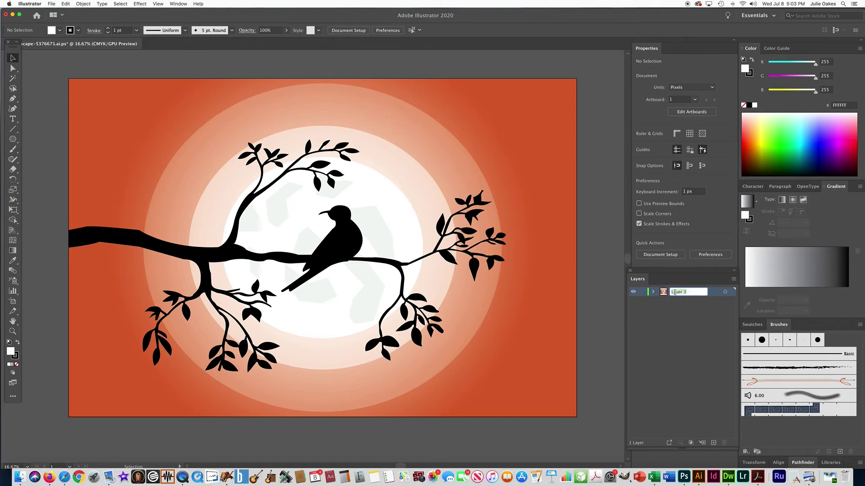
type("All")
left_click(671, 316)
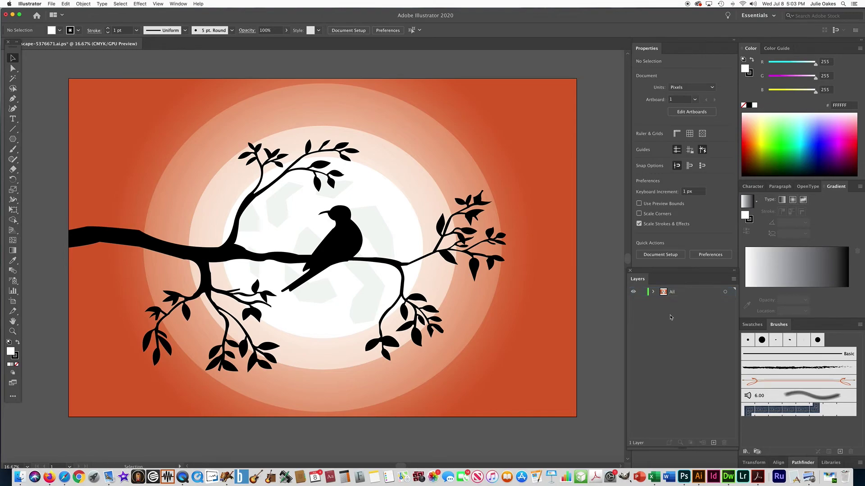
left_click(733, 279)
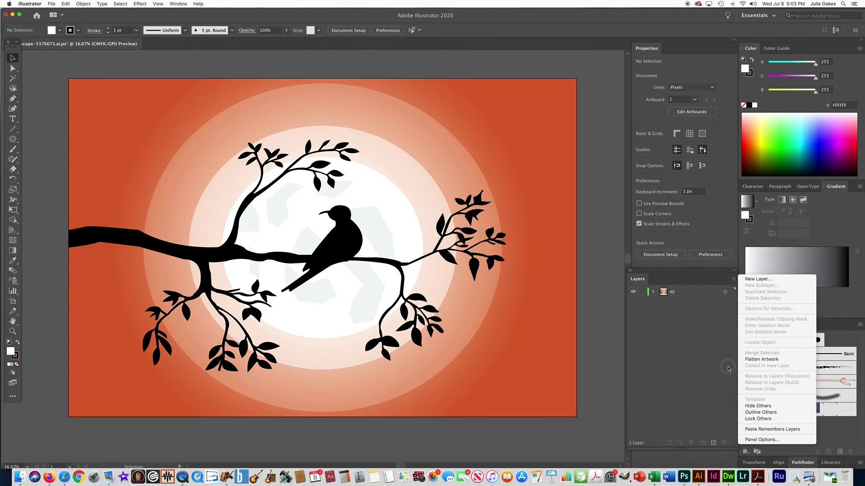
left_click(713, 332)
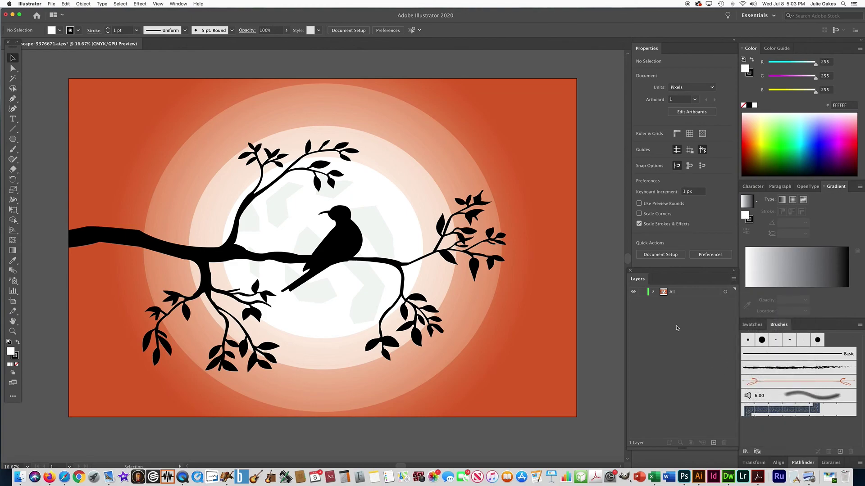